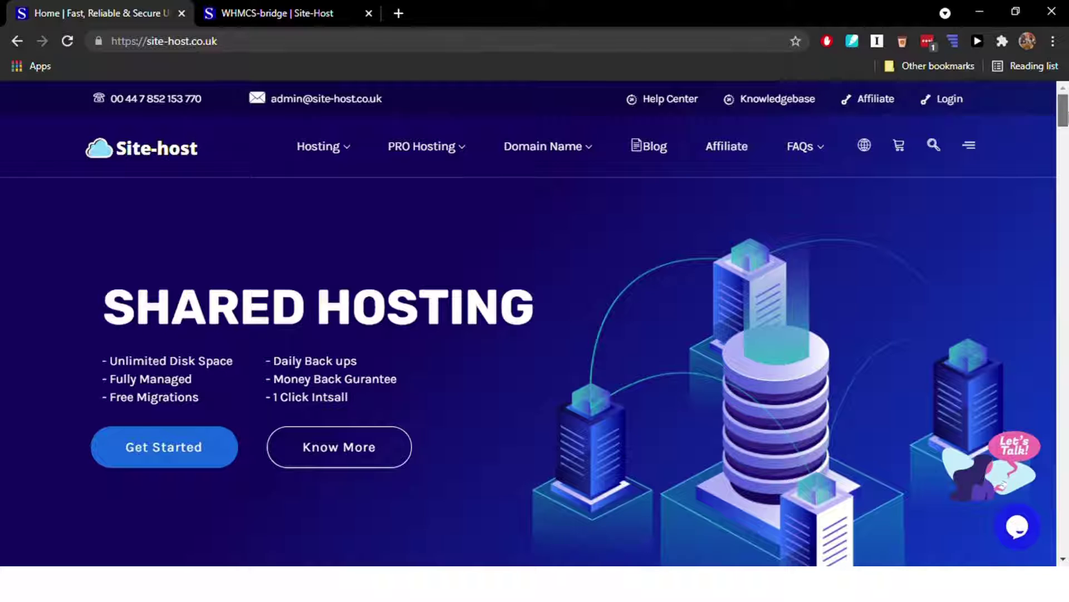
scroll(536, 334, "down", 1)
scroll(535, 335, "down", 5)
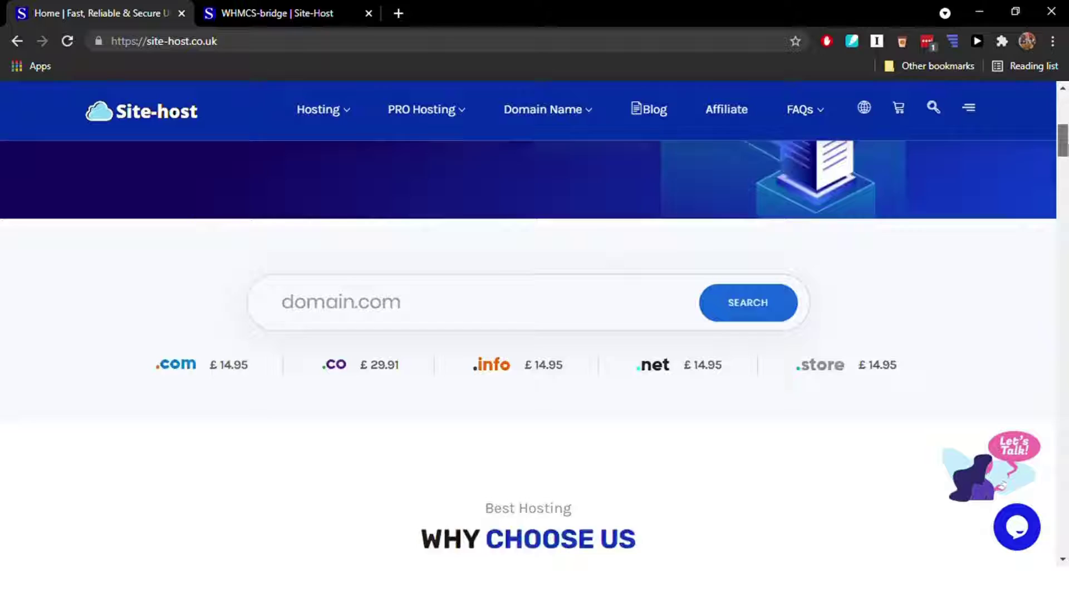
scroll(535, 335, "down", 2)
scroll(535, 335, "down", 5)
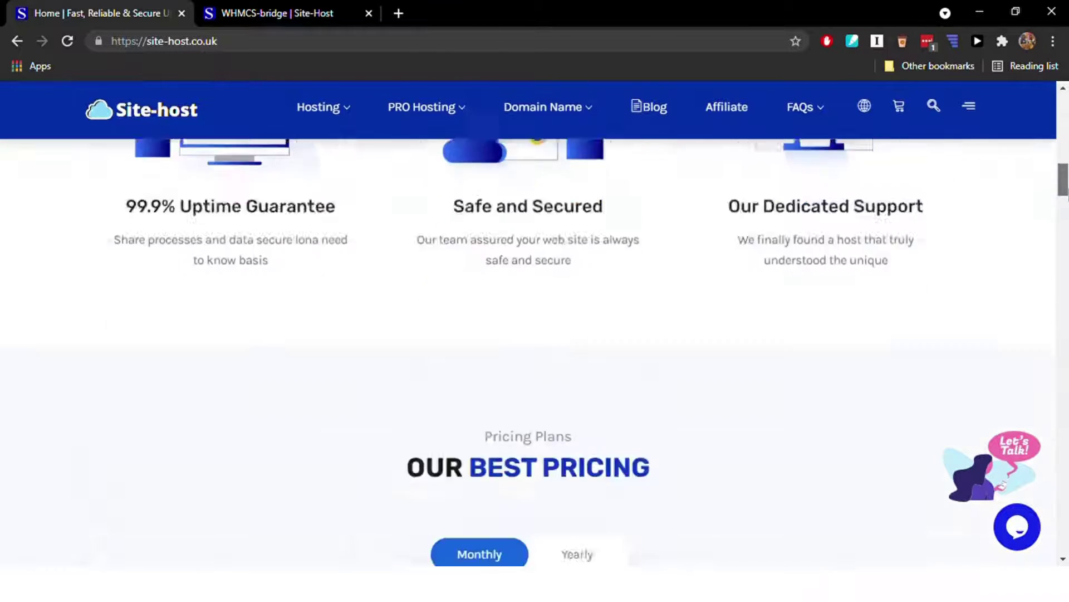
scroll(535, 335, "down", 5)
scroll(535, 334, "down", 1)
scroll(535, 335, "down", 3)
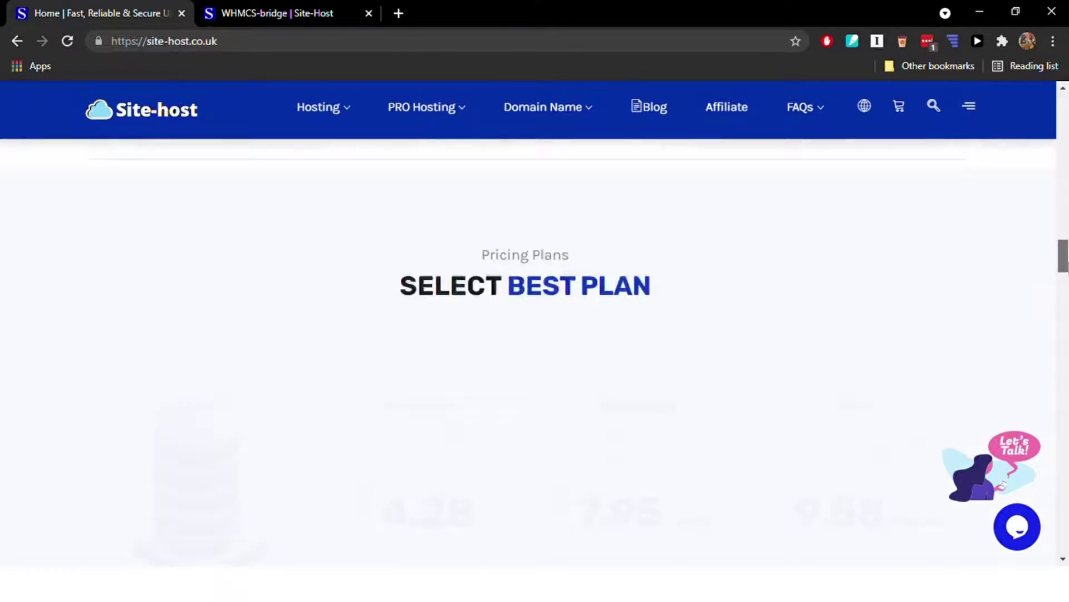
scroll(535, 334, "down", 3)
Log in to cPanel for the nahom12.com hosting account from the WHMCS product page.
key("Home")
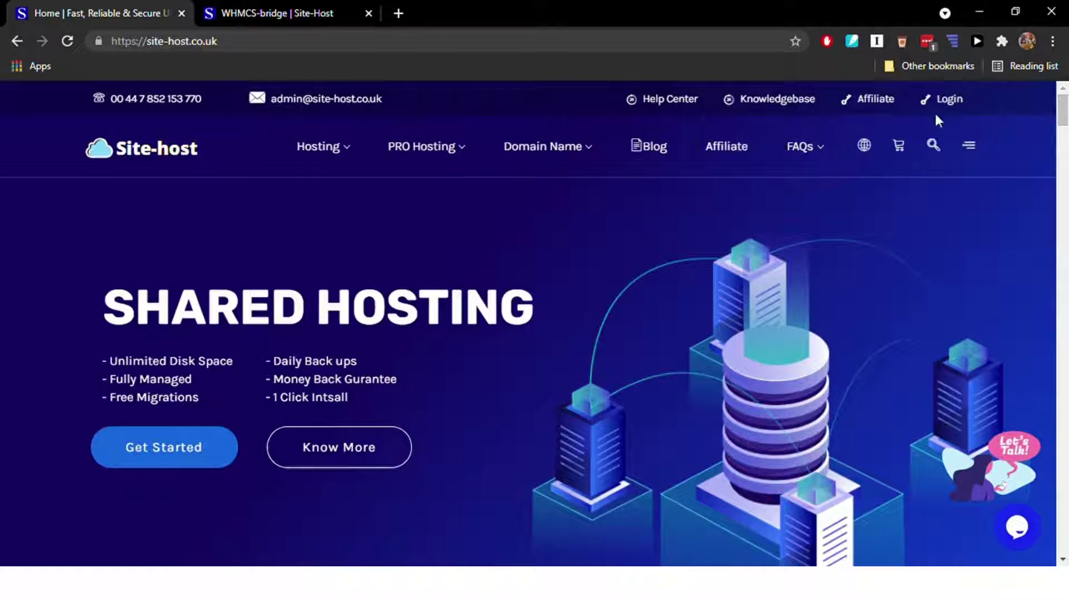
left_click(299, 10)
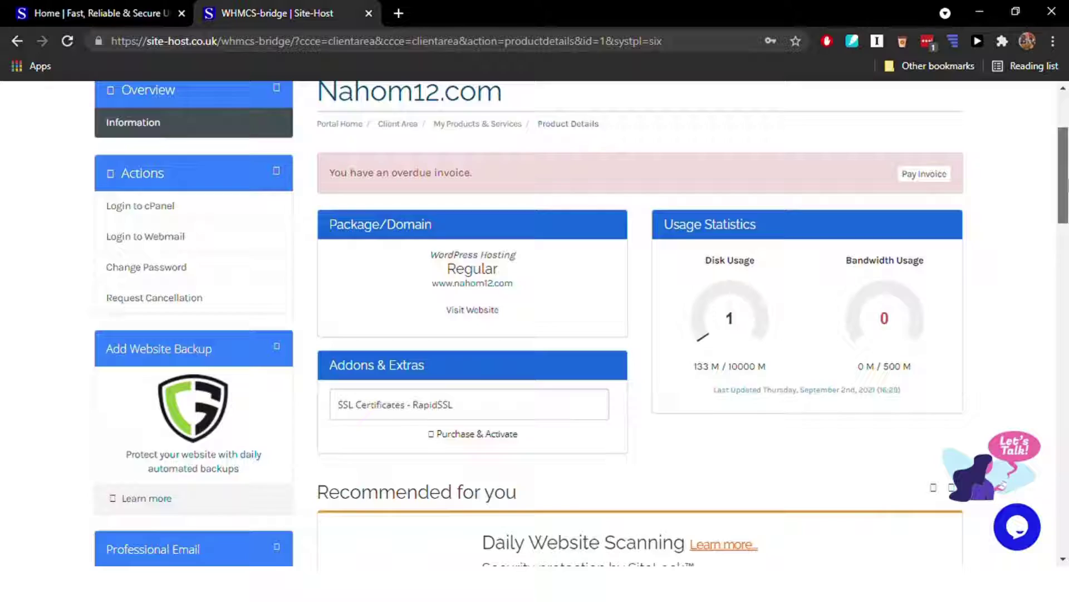
left_click_drag(1064, 176, 1064, 142)
scroll(601, 223, "down", 3)
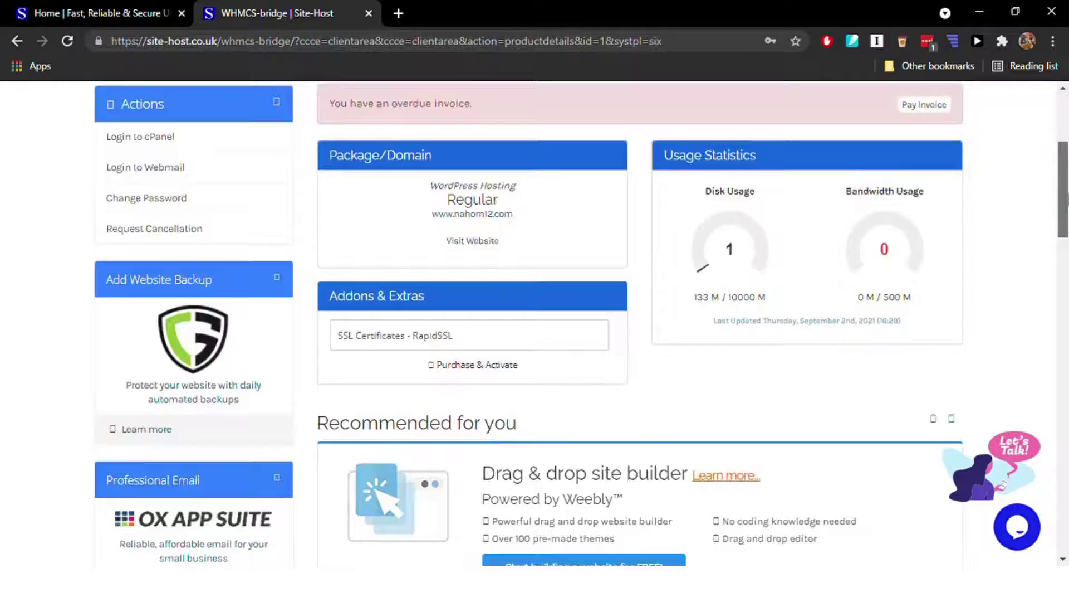
scroll(600, 224, "down", 2)
scroll(601, 224, "down", 2)
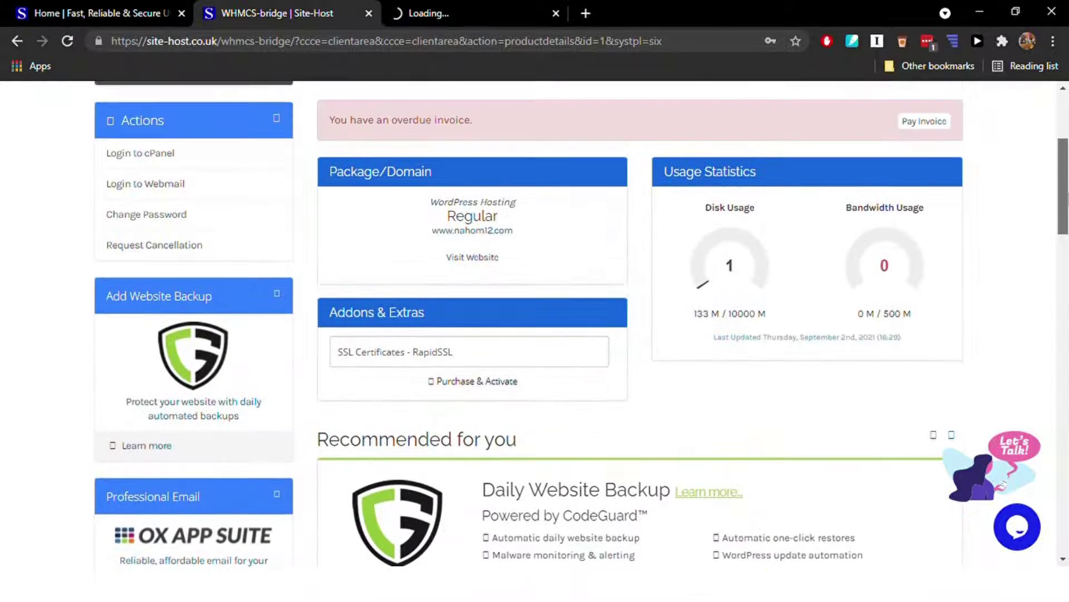
left_click(168, 156)
left_click(637, 10)
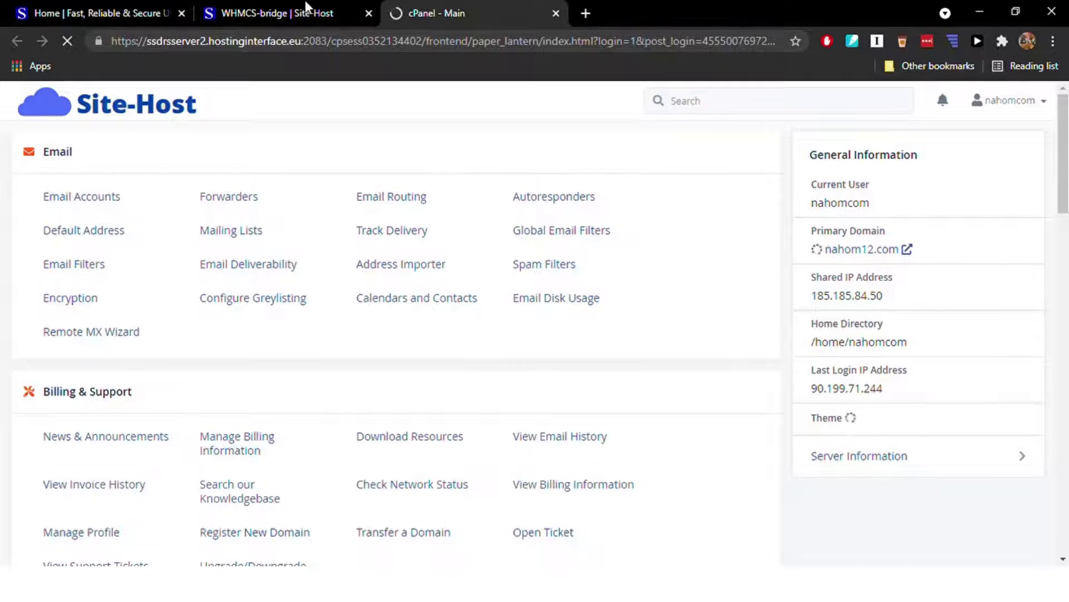
Go to Email Accounts from the cPanel main dashboard.
left_click(307, 7)
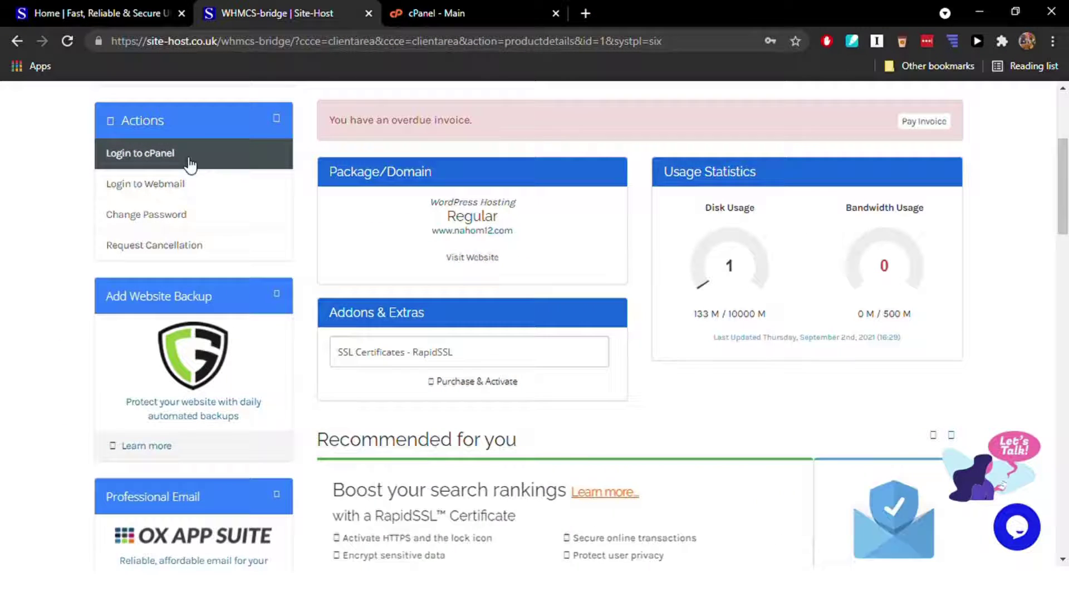
left_click(474, 7)
mouse_move(1064, 133)
left_mouse_down()
mouse_move(1065, 216)
mouse_move(1065, 124)
left_mouse_up()
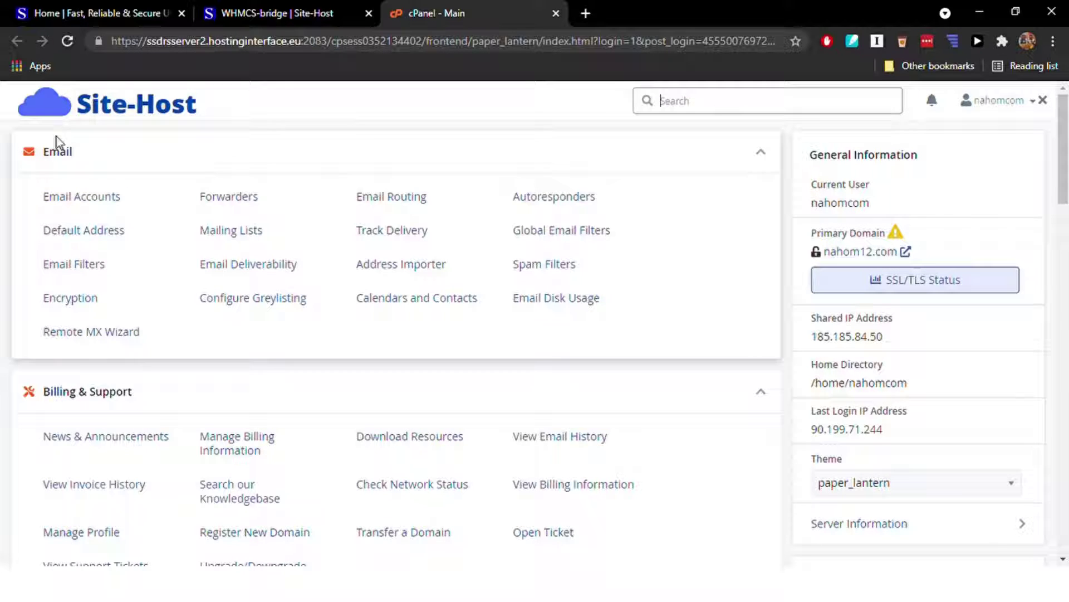
left_click(99, 203)
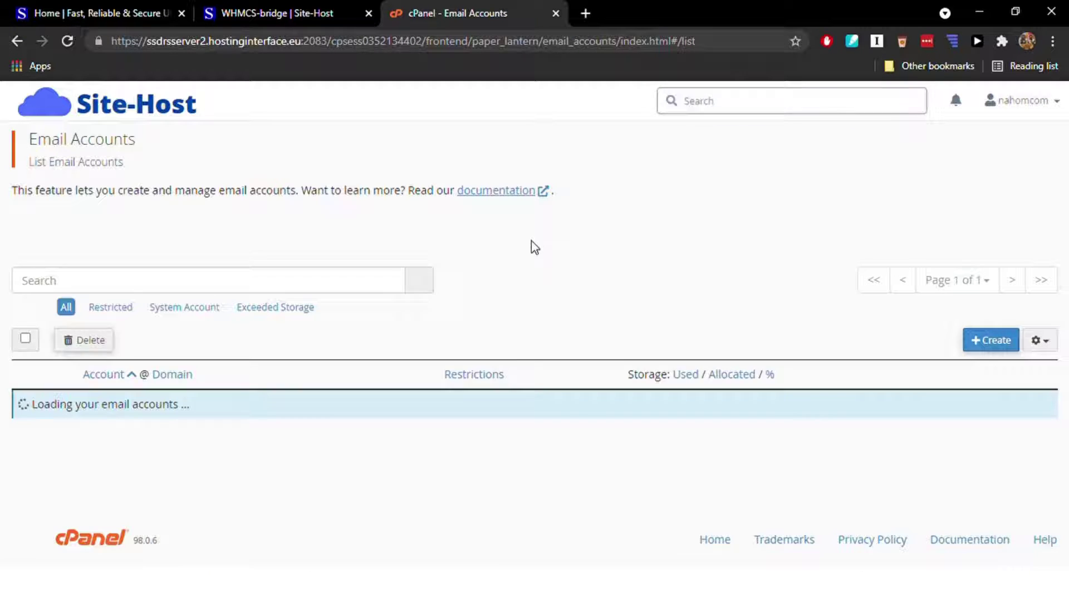
scroll(1062, 170, "down", 1)
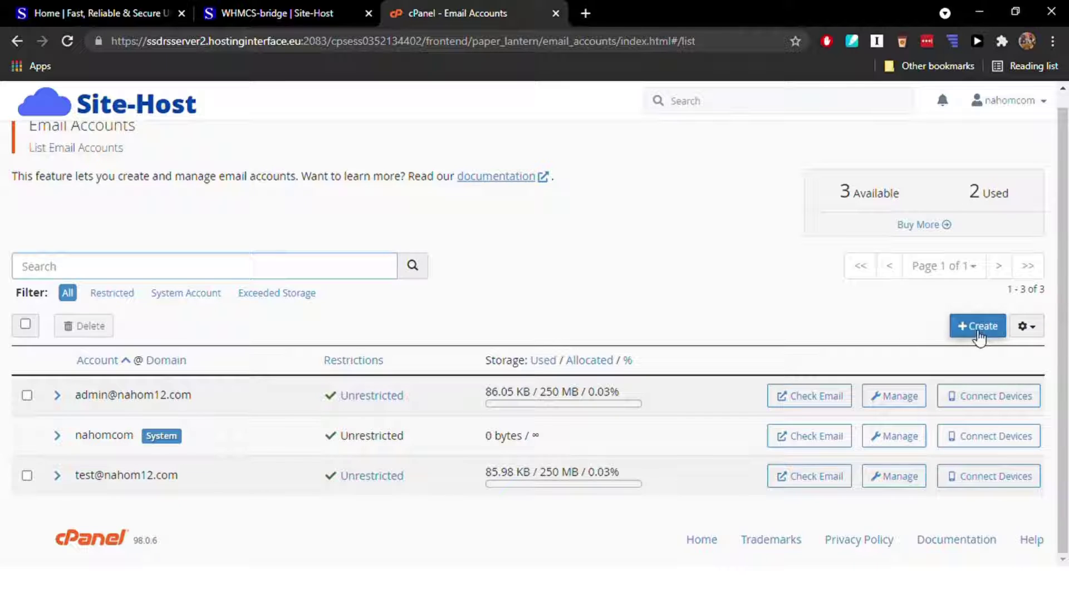
Start creating a new email account on nahom12.com.
left_click(994, 333)
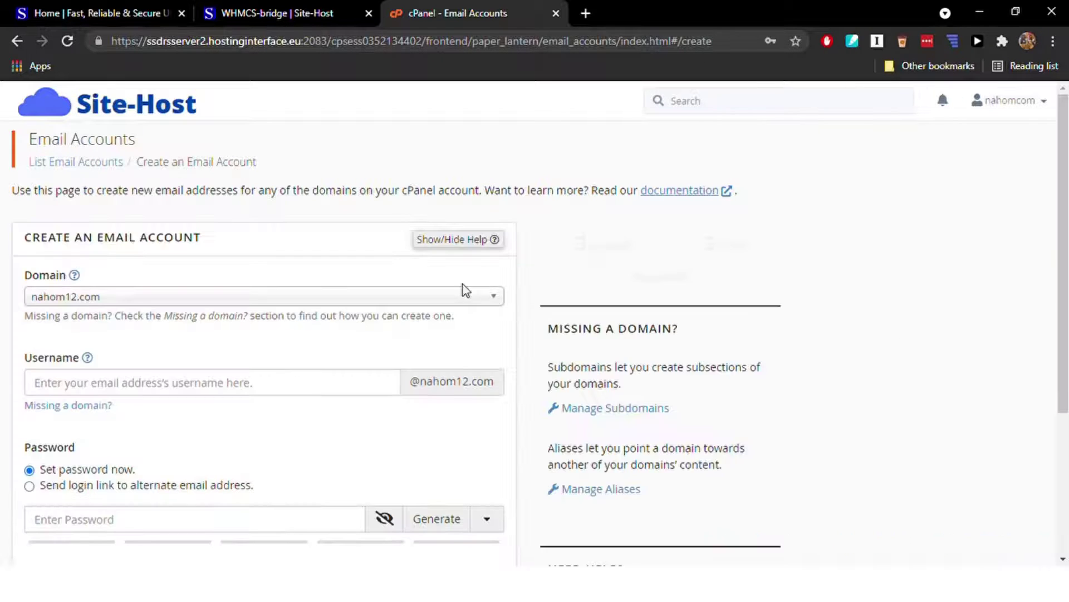
left_click(222, 297)
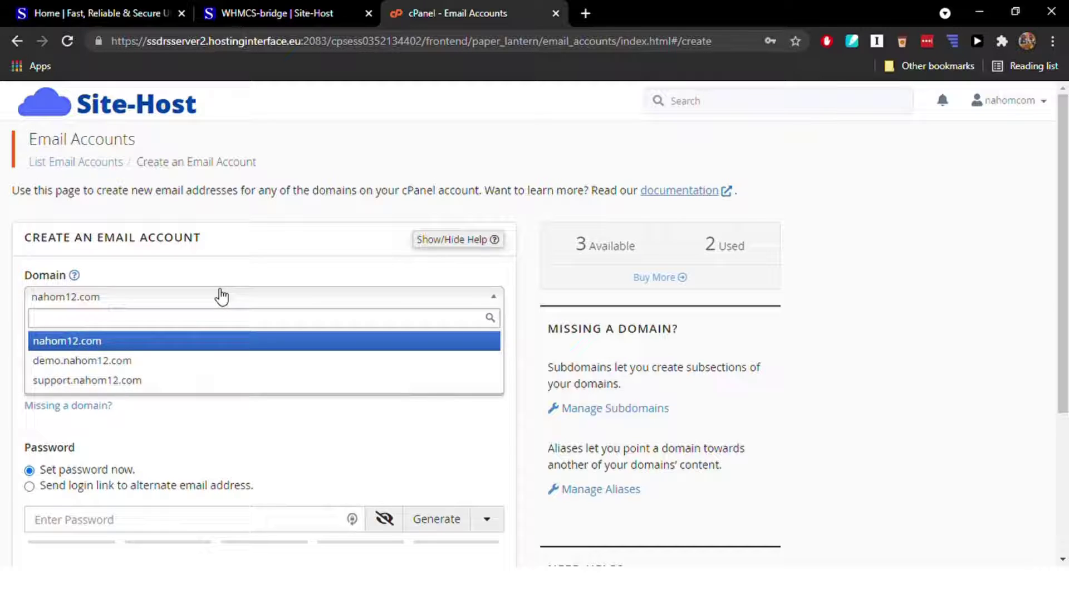
left_click(222, 296)
left_click(211, 382)
type("test1")
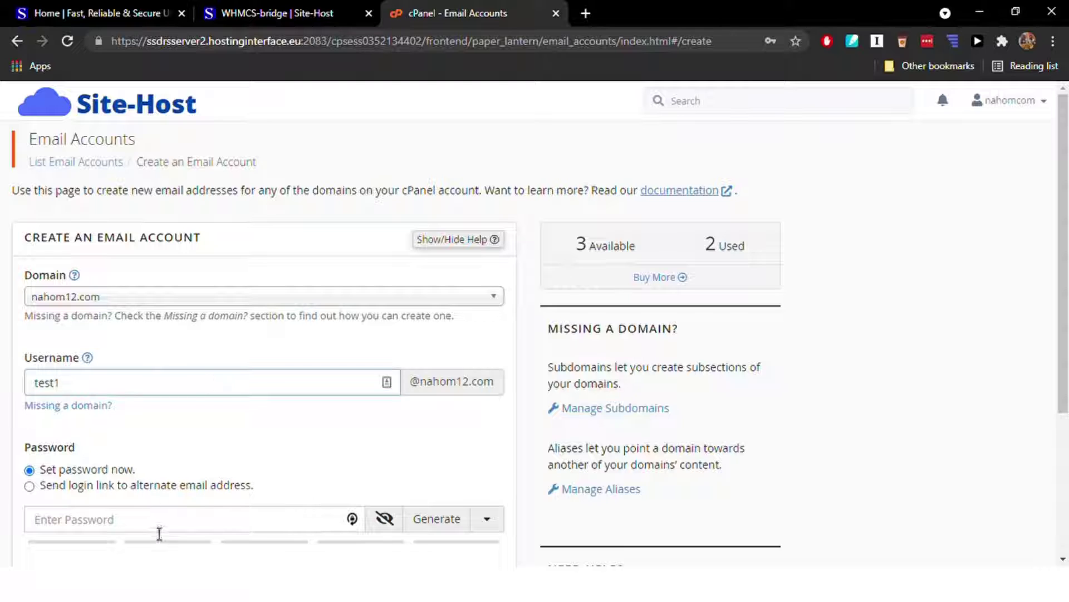
left_click(173, 528)
type("••••")
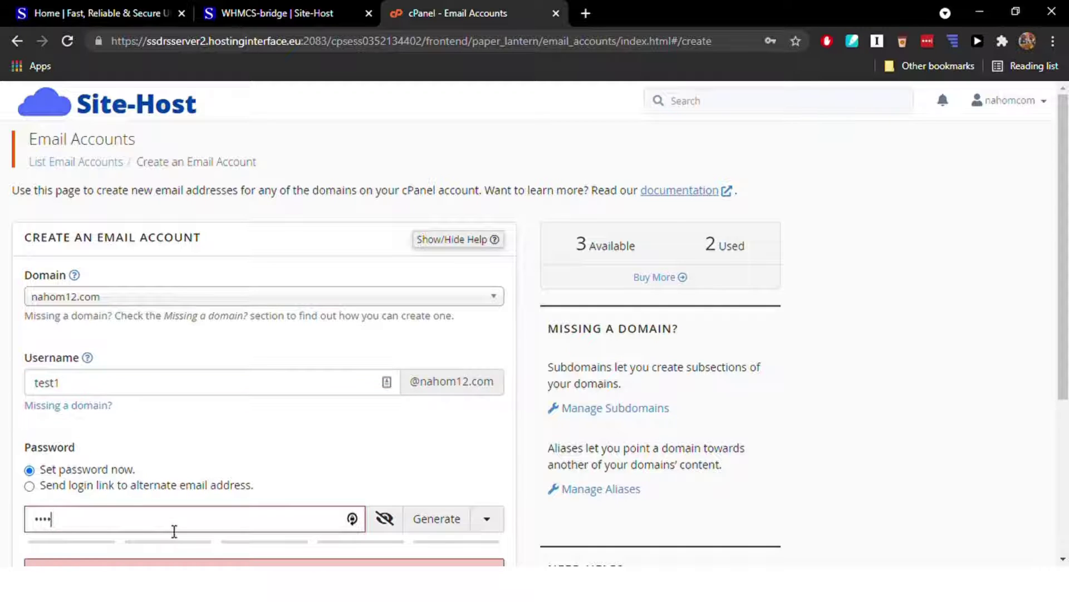
type("•••••••")
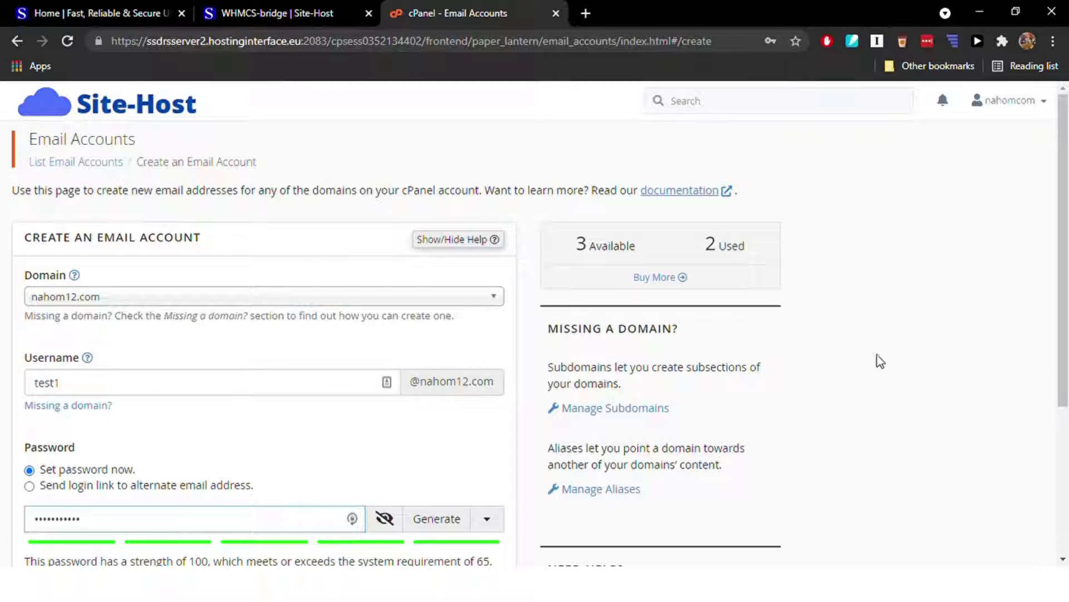
left_click_drag(1064, 359, 1063, 425)
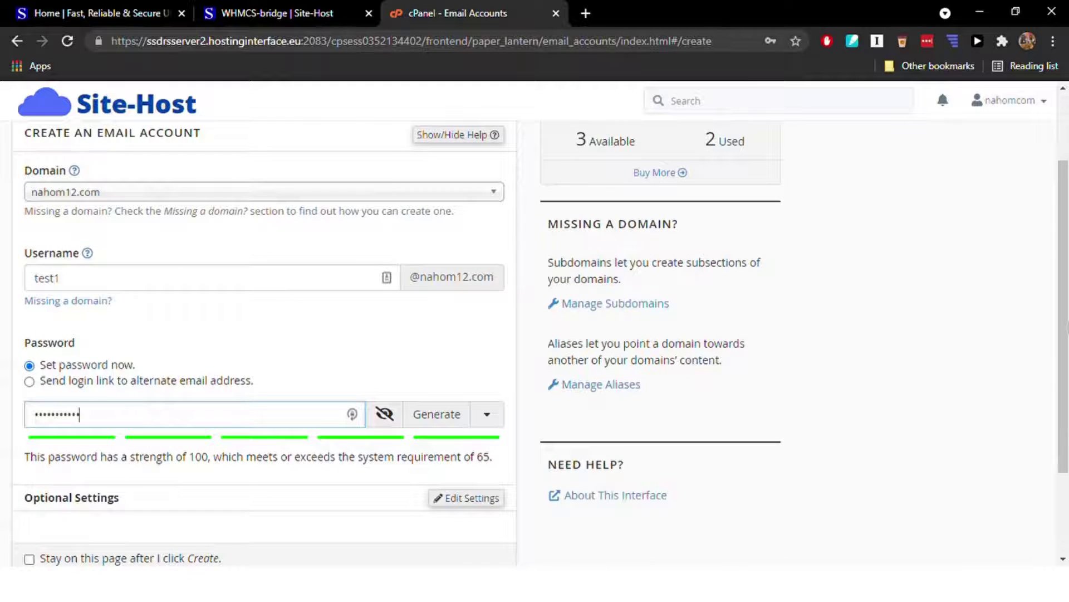
scroll(535, 335, "down", 3)
left_click(71, 473)
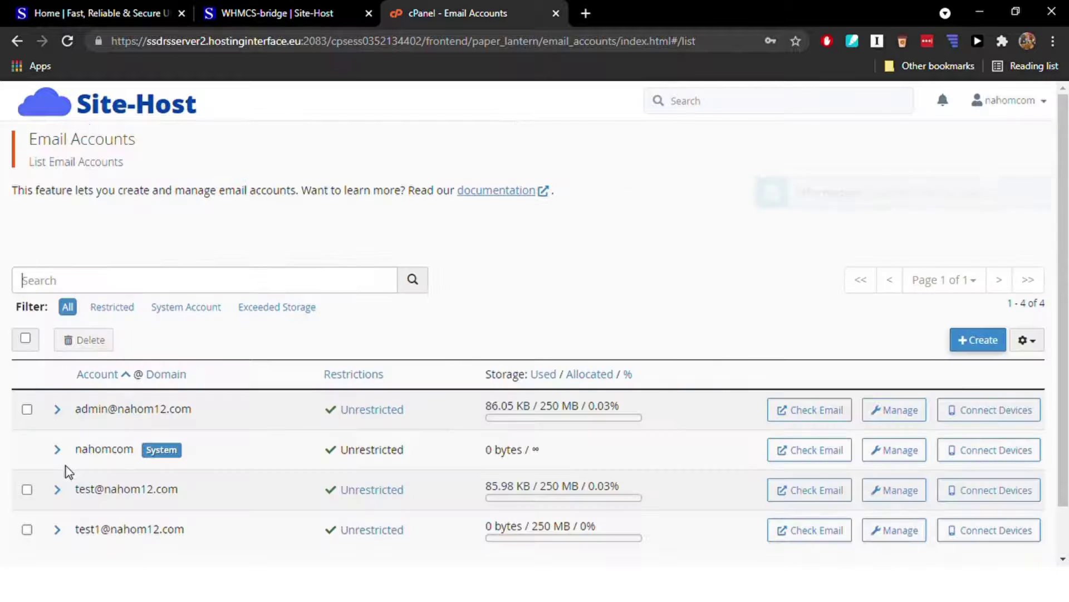
scroll(182, 512, "down", 2)
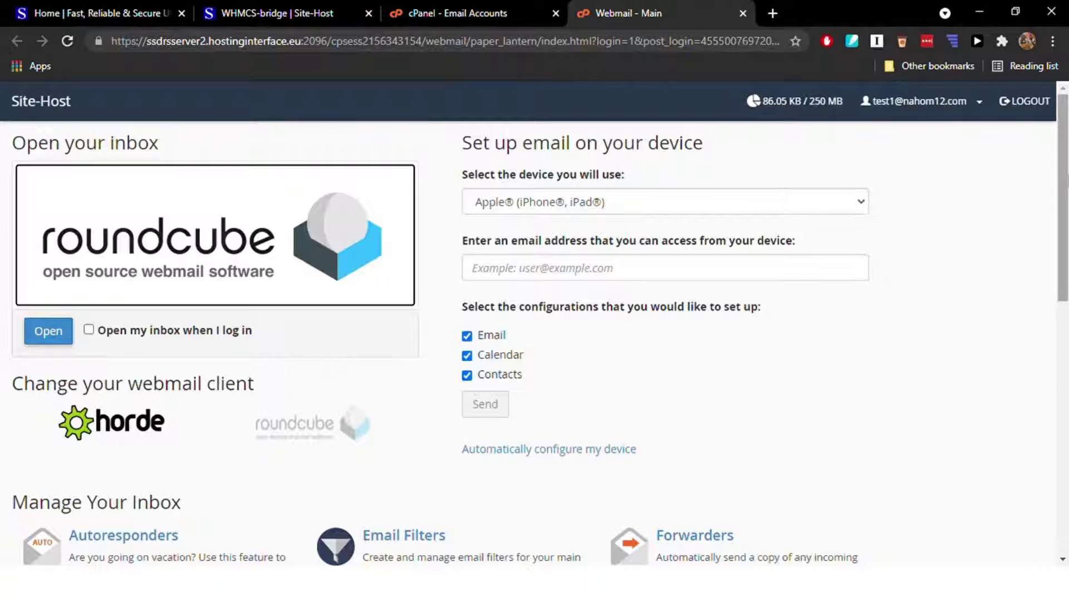
scroll(1063, 293, "down", 1)
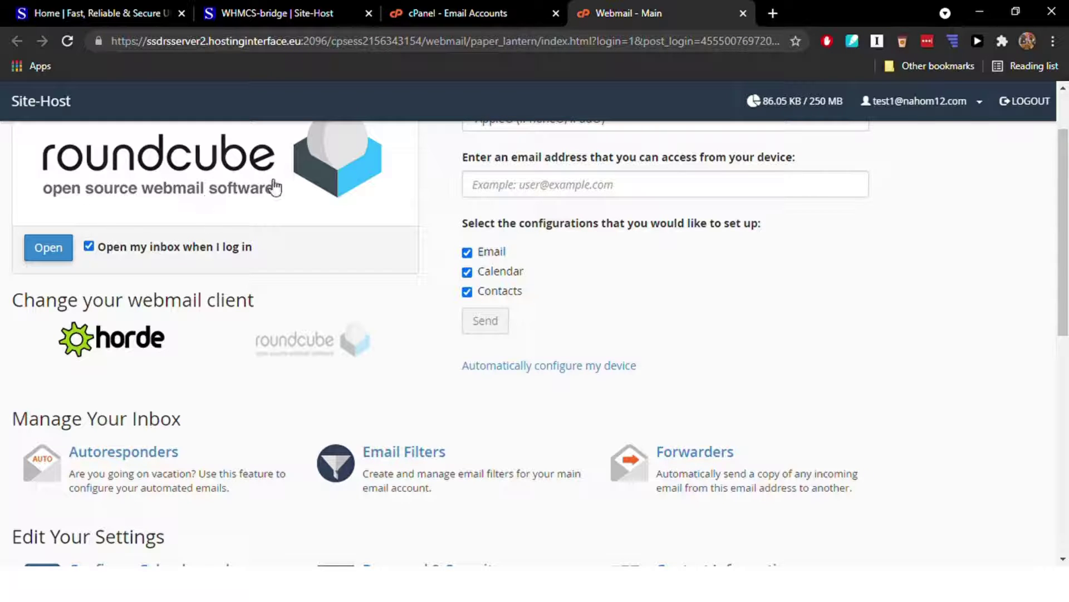
left_click(51, 254)
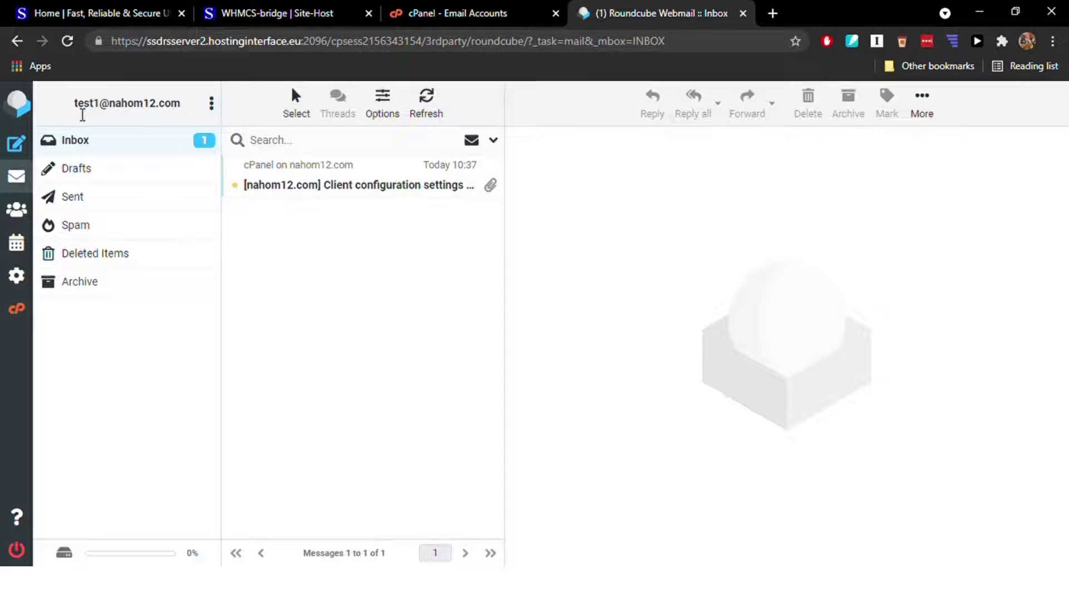
Read the '[nahom12.com] Client configuration settings' message with its SSL/TLS server and port details.
left_click_drag(82, 115, 184, 106)
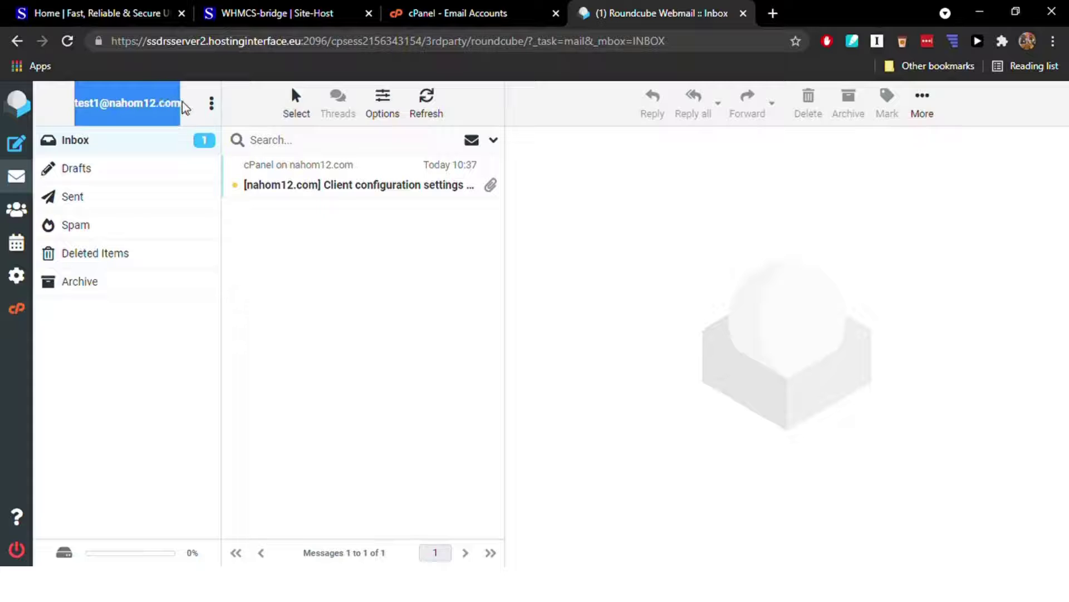
left_click(91, 145)
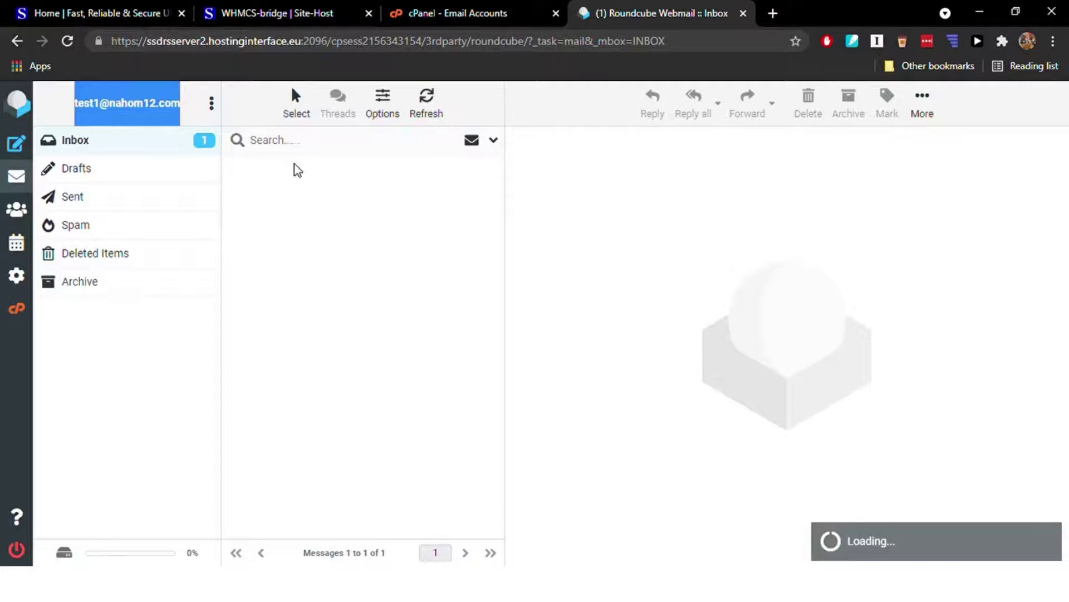
left_click(299, 172)
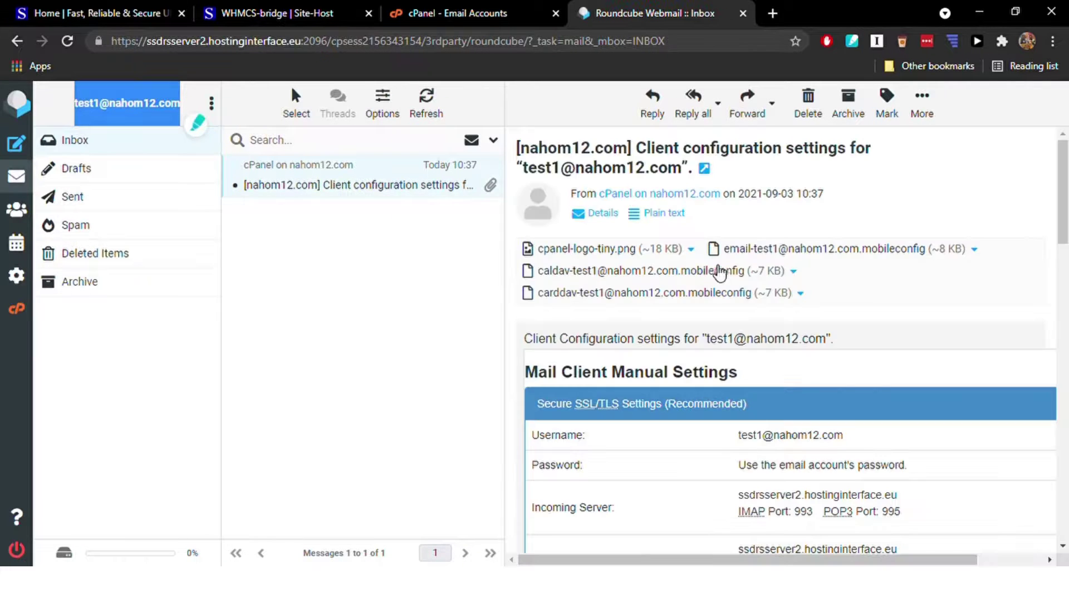
mouse_move(1065, 191)
left_mouse_down()
mouse_move(1065, 391)
mouse_move(1065, 192)
left_mouse_up()
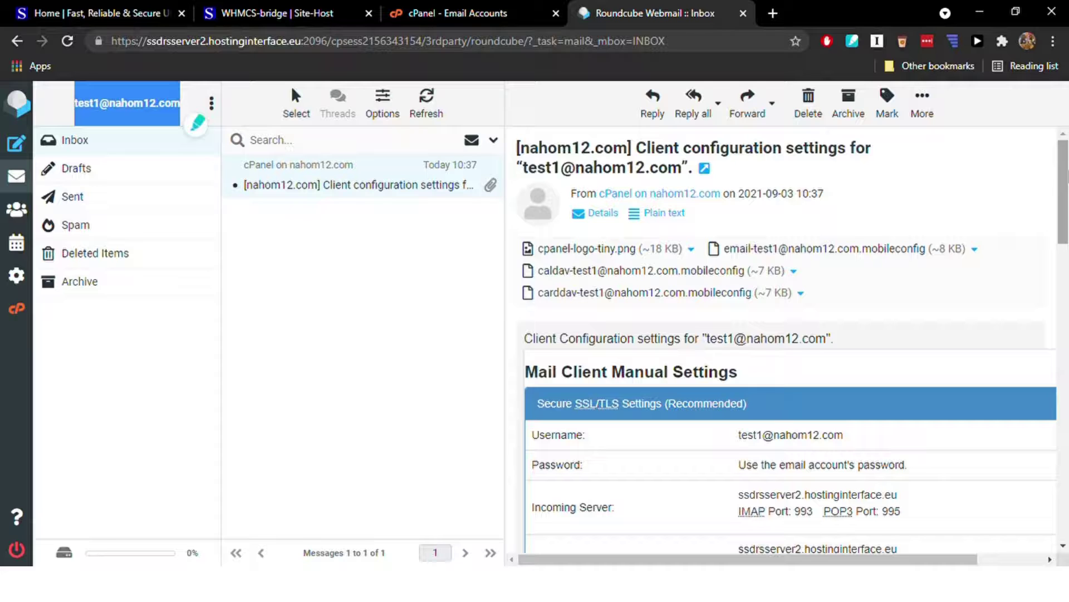
mouse_move(1065, 193)
left_mouse_down()
mouse_move(1065, 334)
mouse_move(1065, 192)
mouse_move(1065, 243)
mouse_move(1065, 219)
left_mouse_up()
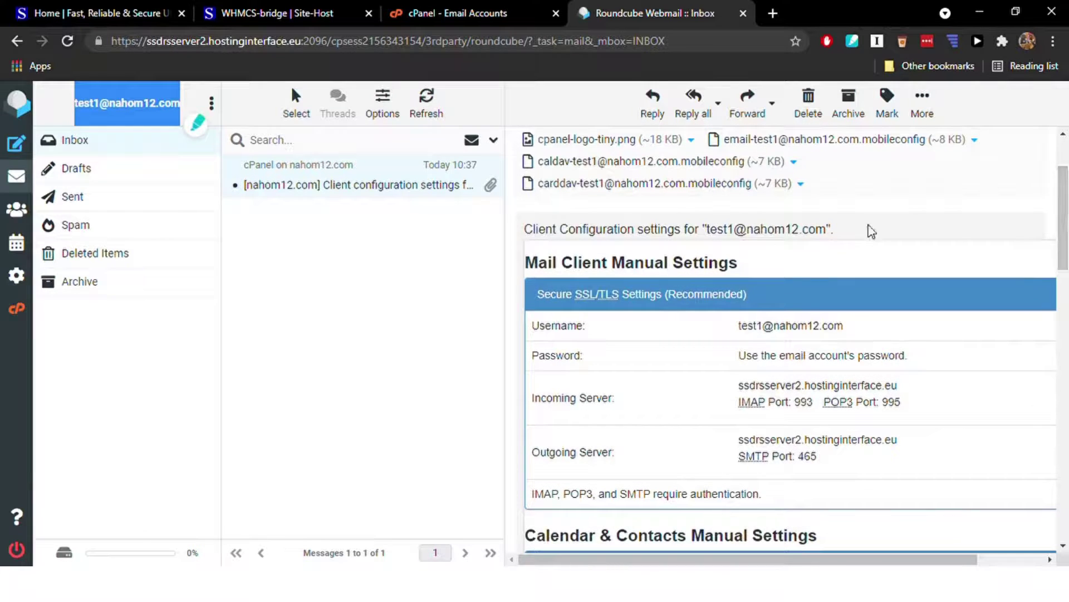
left_click_drag(1065, 218, 1066, 193)
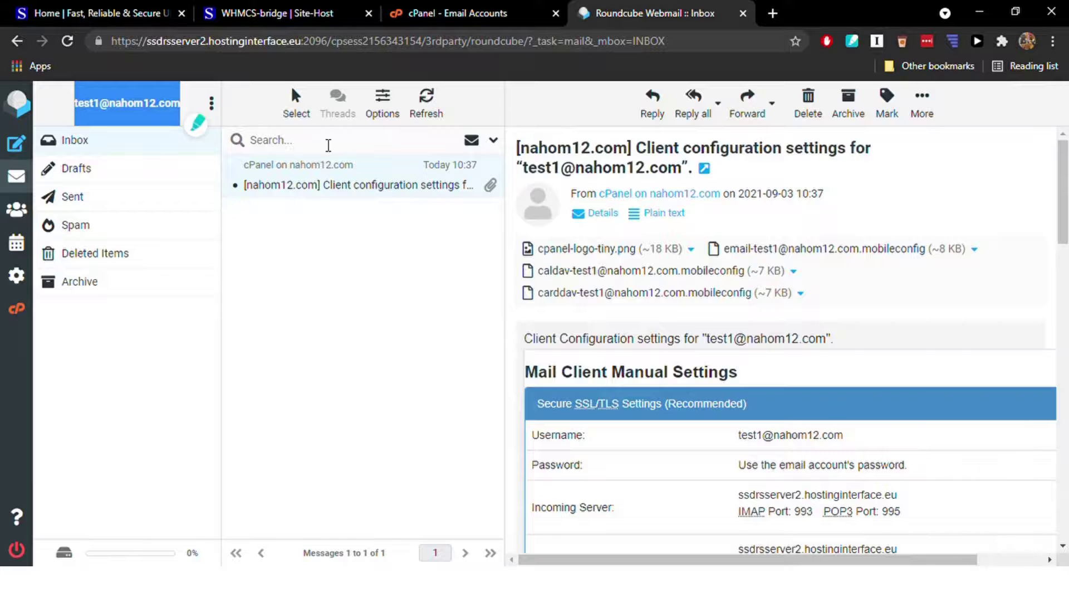